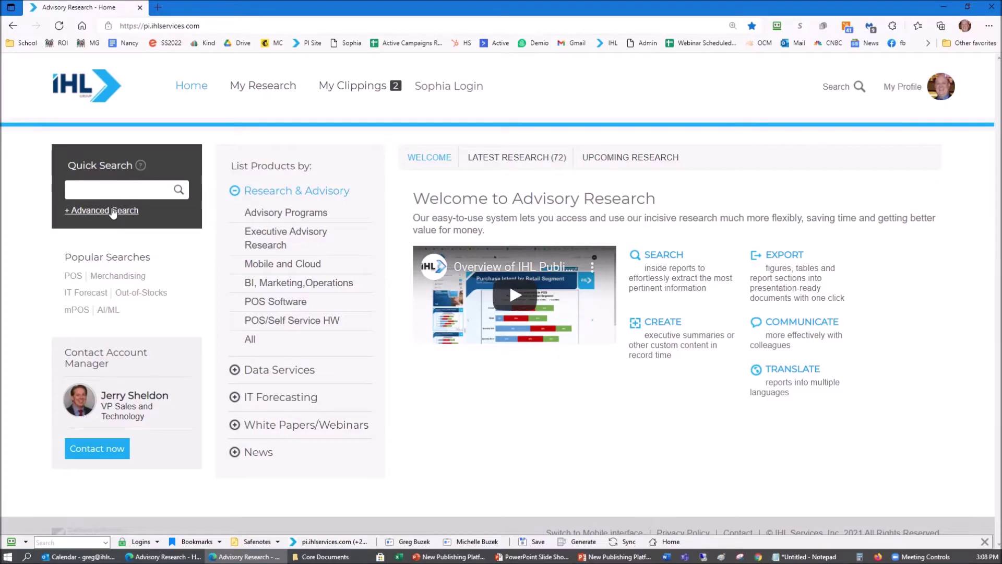
Step: In Advanced Search, browse the analyst, technology, region and level-of-data filter lists
click(110, 210)
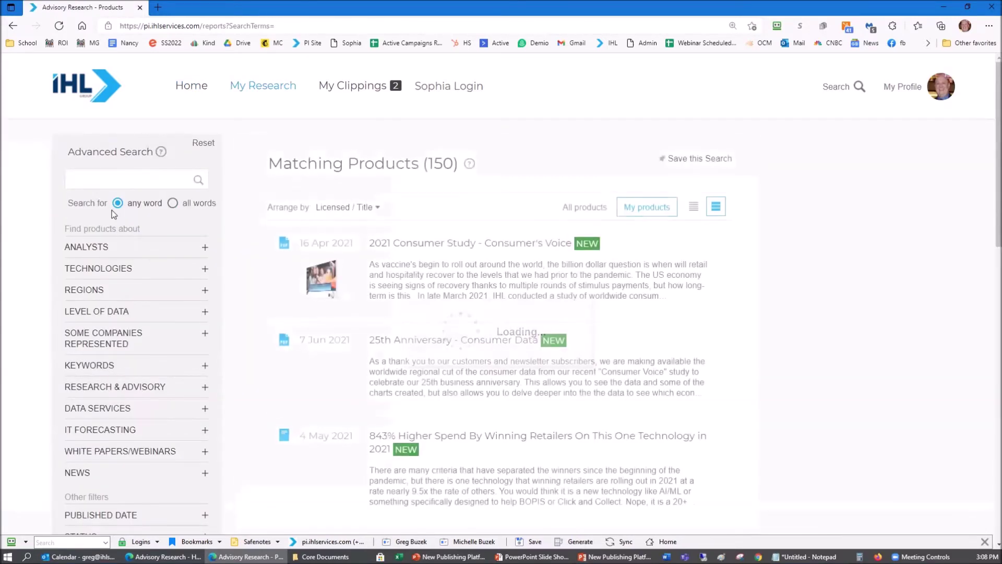
click(203, 249)
click(203, 269)
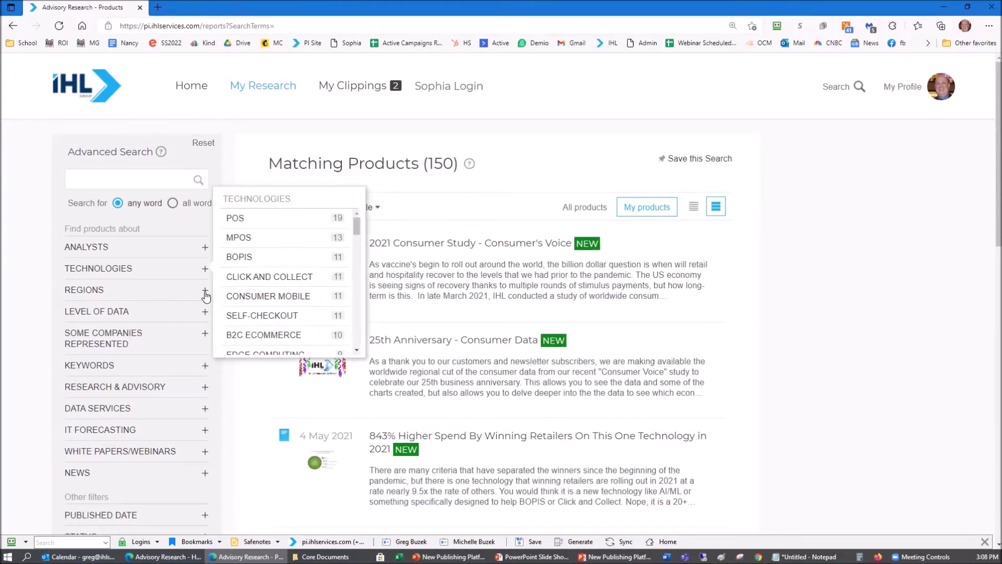
click(205, 290)
click(205, 313)
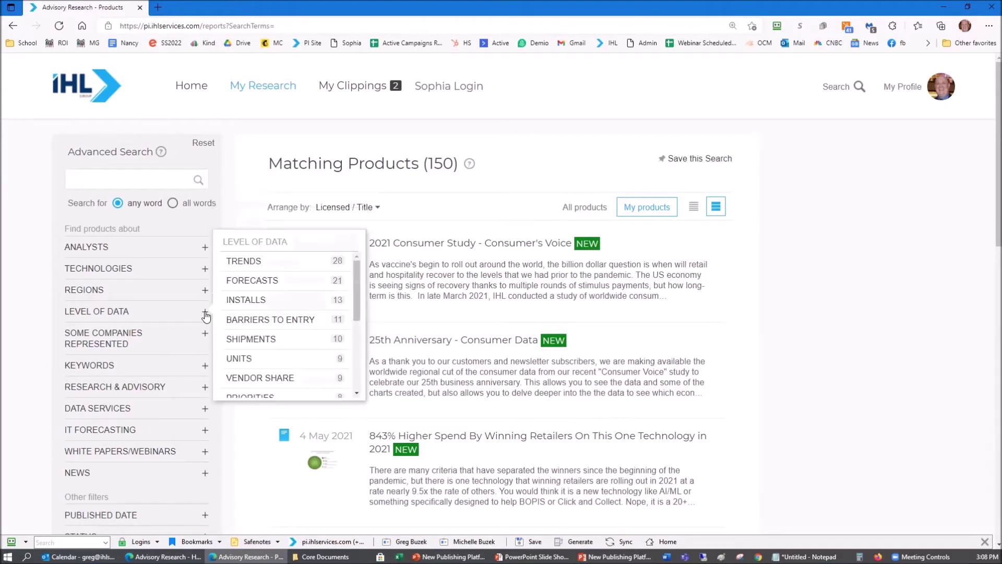
Step: Filter products by the Forecasting technology (4 results), then remove it to restore 150
click(102, 185)
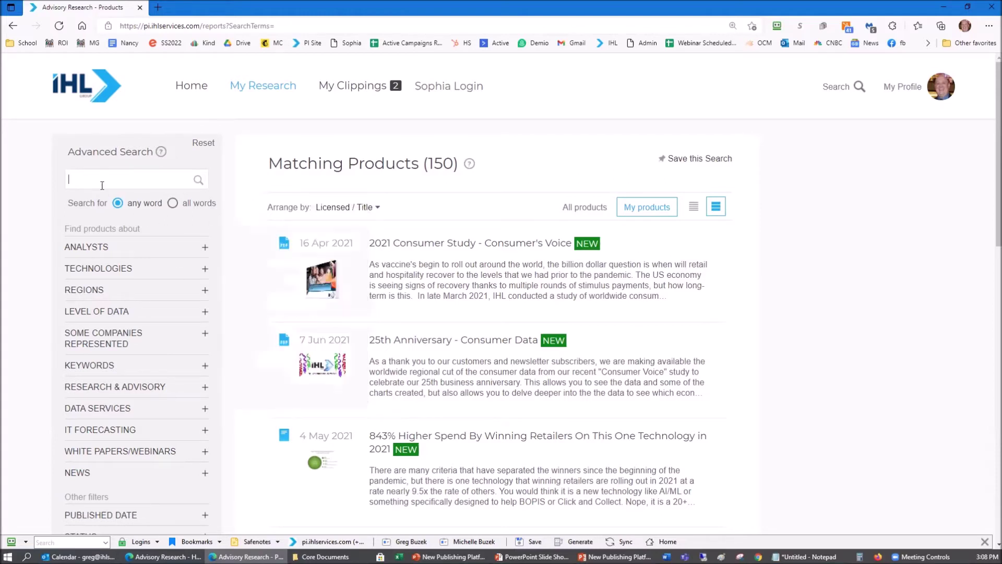
text(Forecasting)
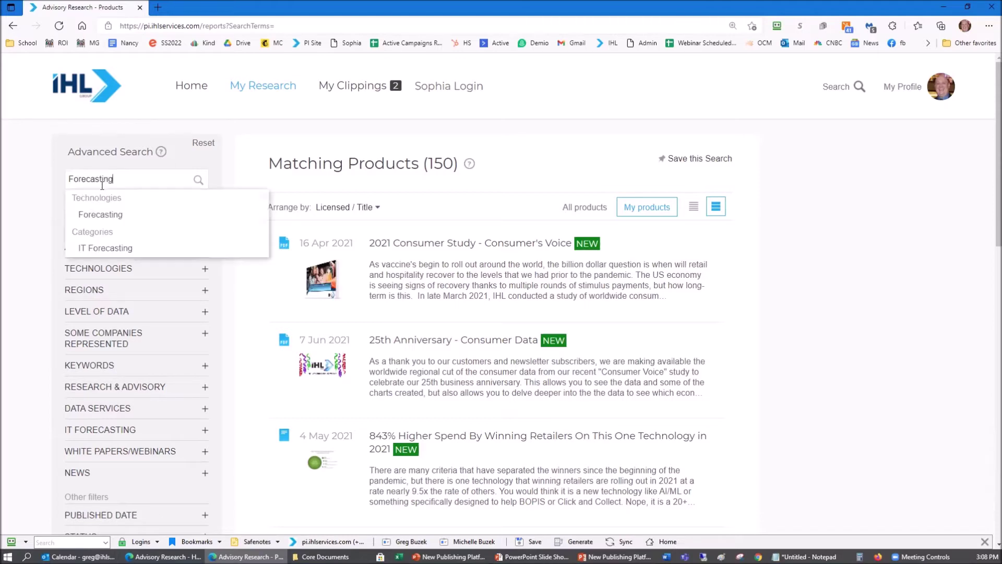
click(100, 214)
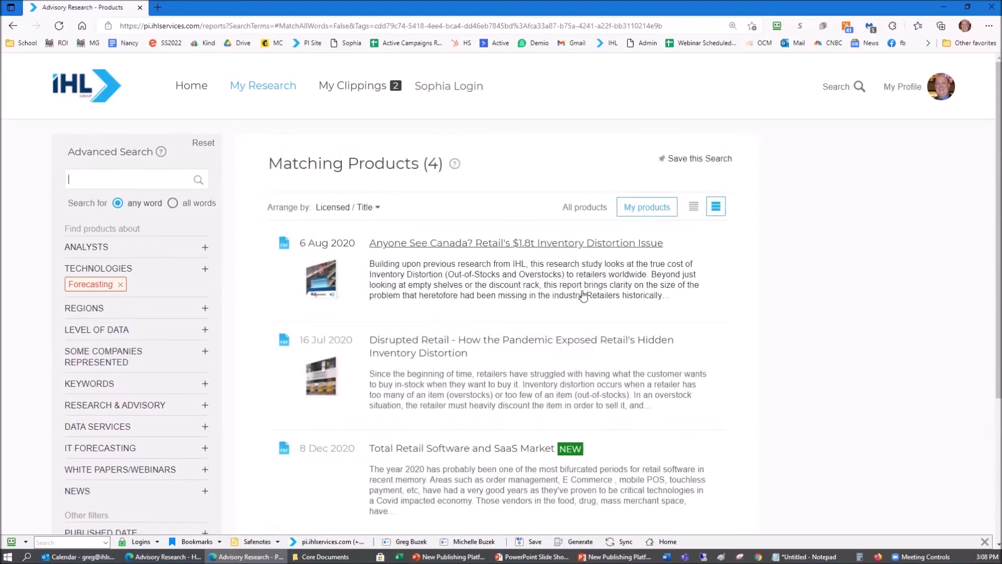
scroll(480, 299, down, 3)
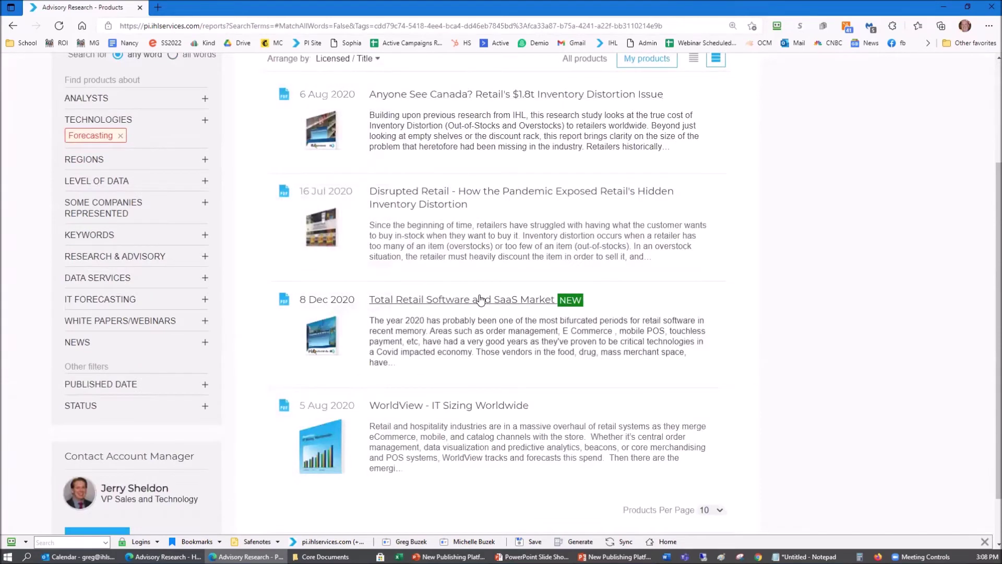
scroll(480, 299, up, 3)
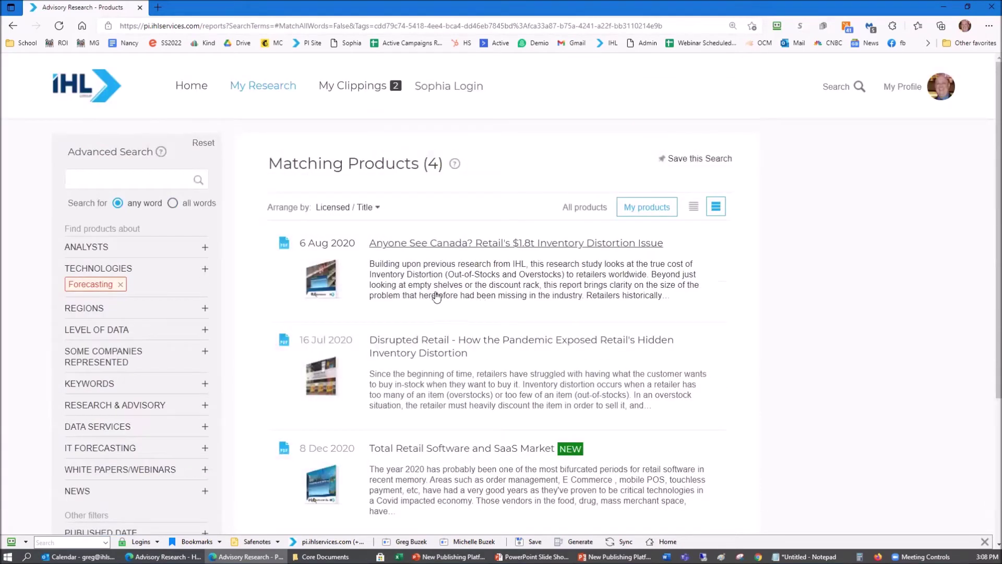
click(120, 284)
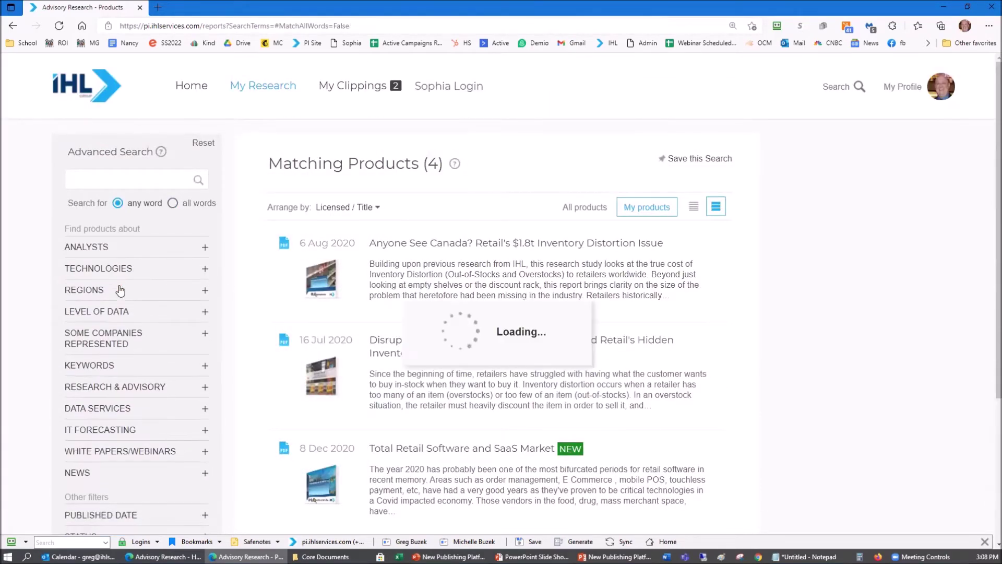
click(114, 181)
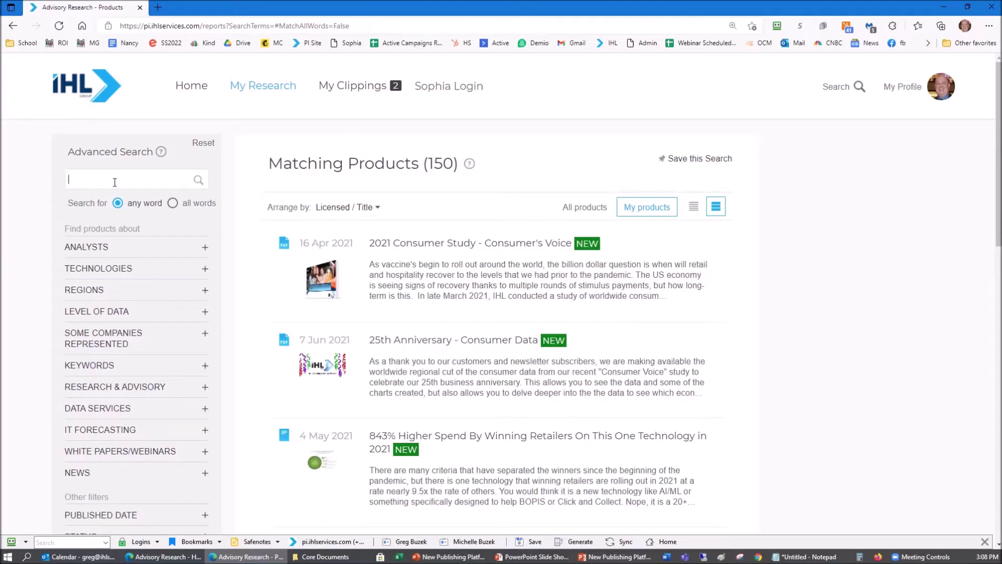
Step: Search 'Taco John's' matching all words (32 results), then clear it and return home
text(T)
text(aco J)
text(ohn's)
click(170, 206)
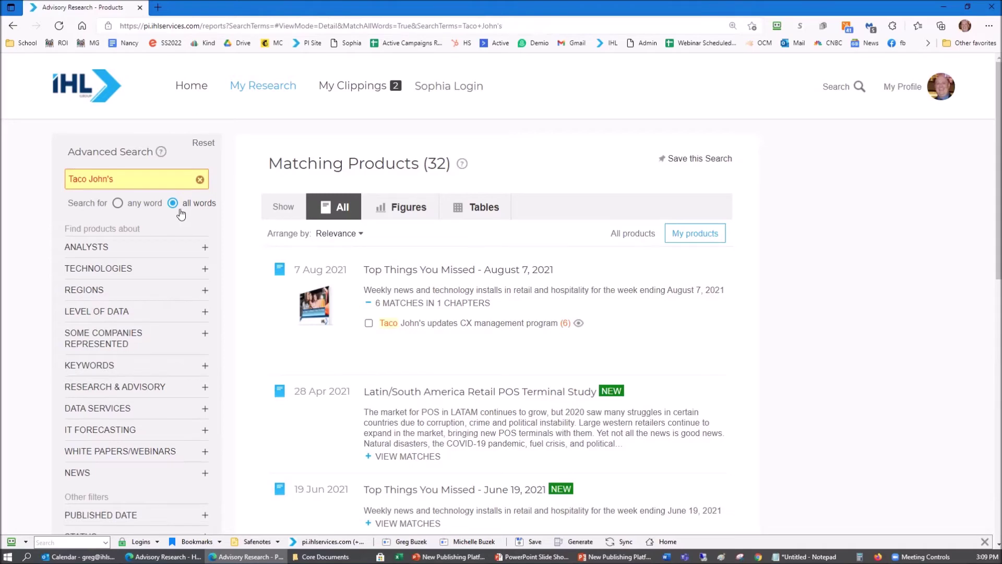
click(200, 180)
click(191, 86)
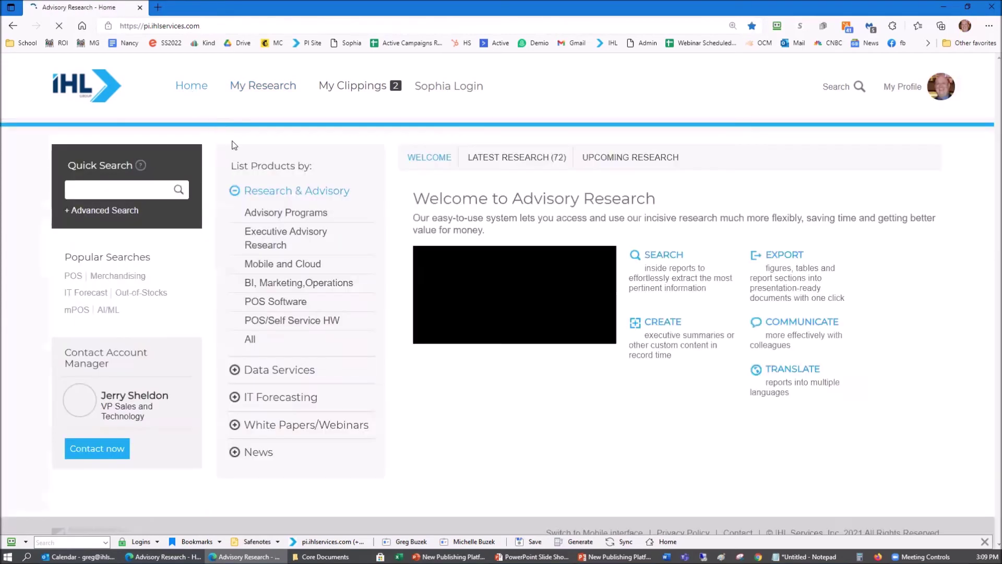
Step: Open 'Grocery in the Time of Pandemic' from the Inventory Distortion white papers
click(277, 423)
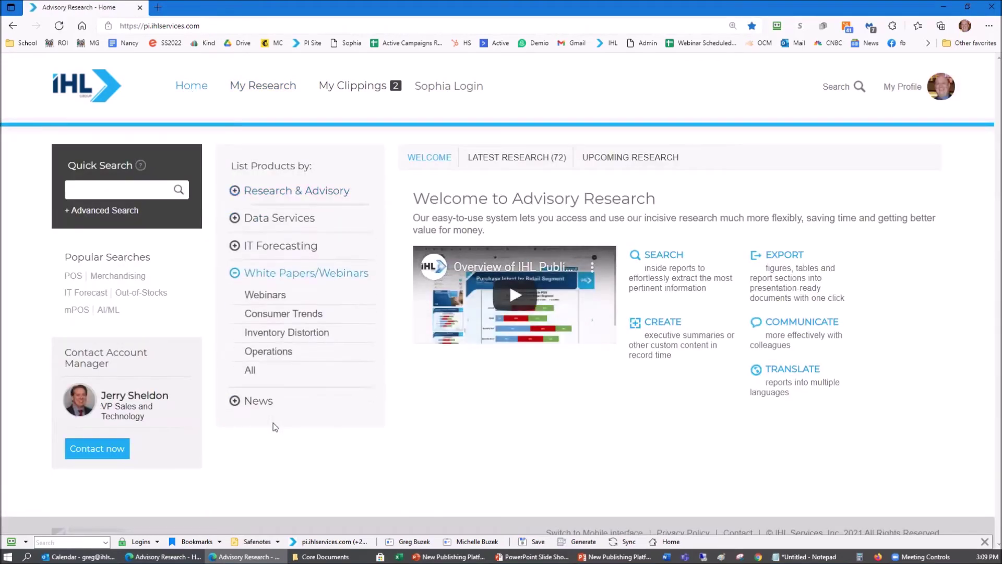
click(290, 338)
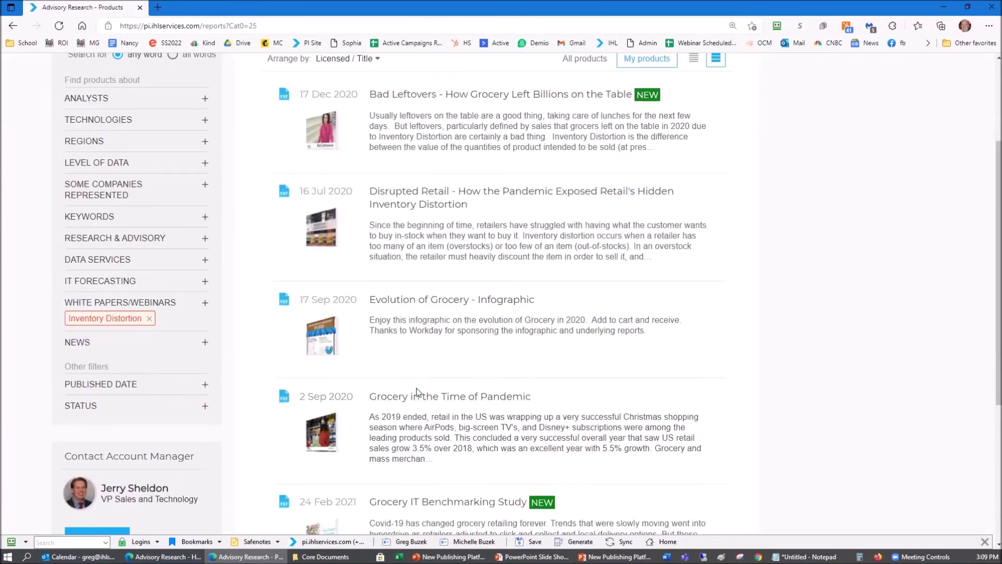
click(421, 402)
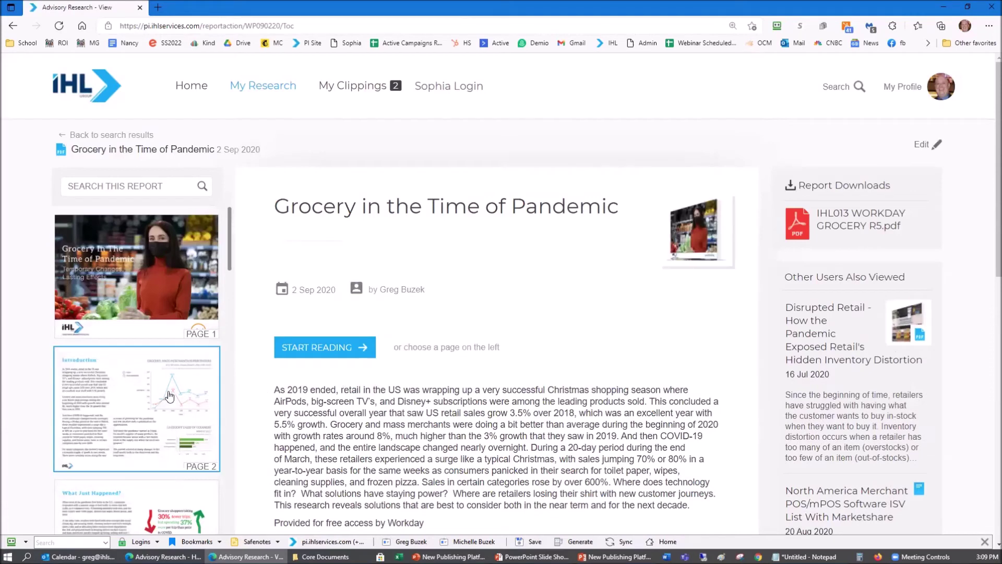
scroll(165, 398, down, 2)
Step: Clip both page 4 margin charts and view all three items in My Clippings
scroll(165, 398, down, 2)
scroll(151, 391, down, 2)
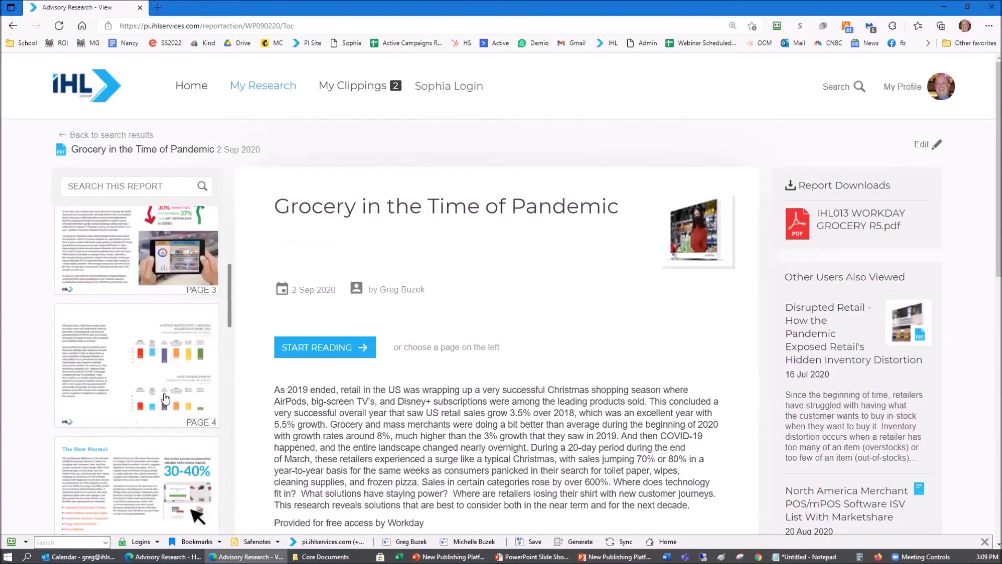
click(130, 385)
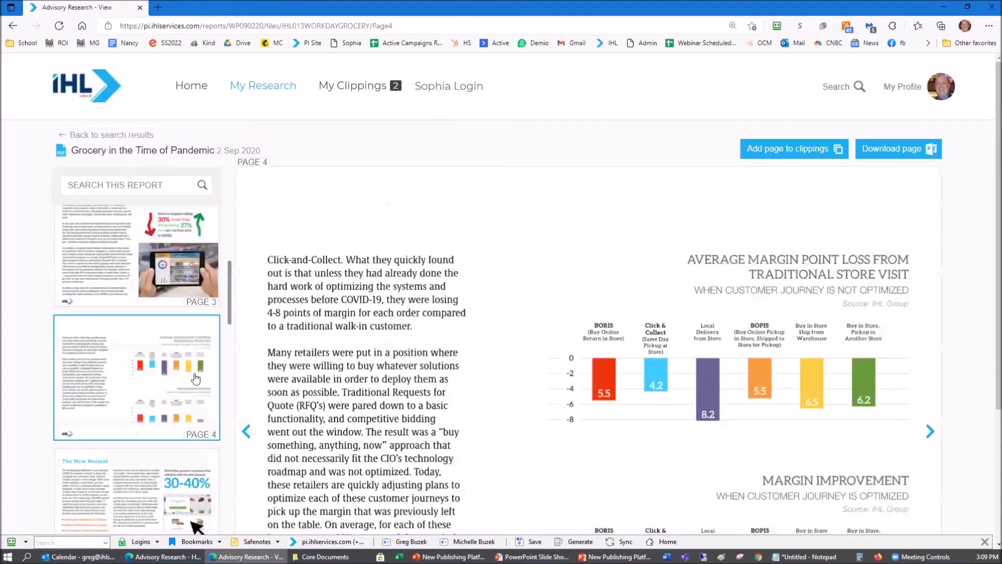
scroll(421, 344, down, 3)
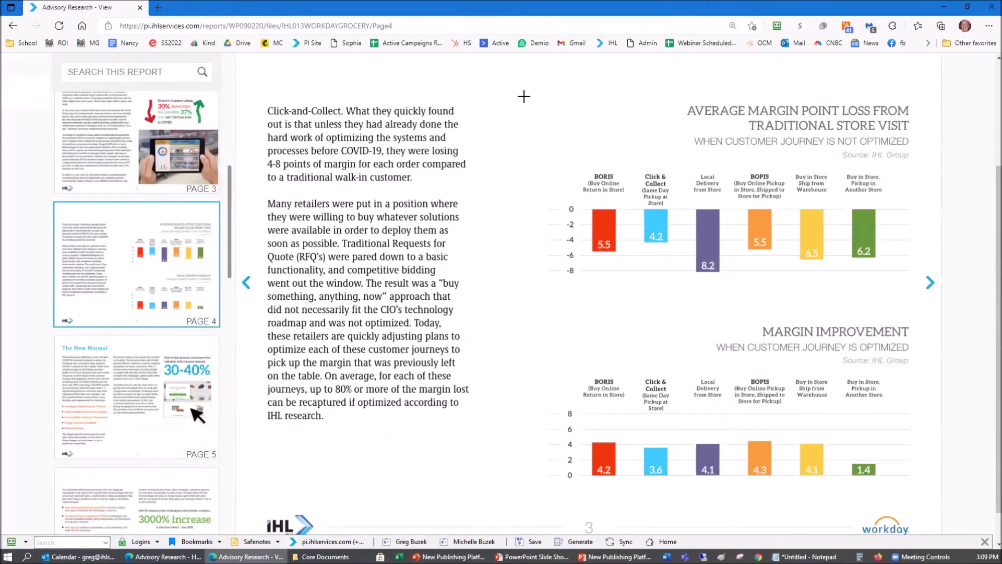
mouse_move(532, 89)
mouse_down()
mouse_move(617, 410)
mouse_move(931, 491)
mouse_up()
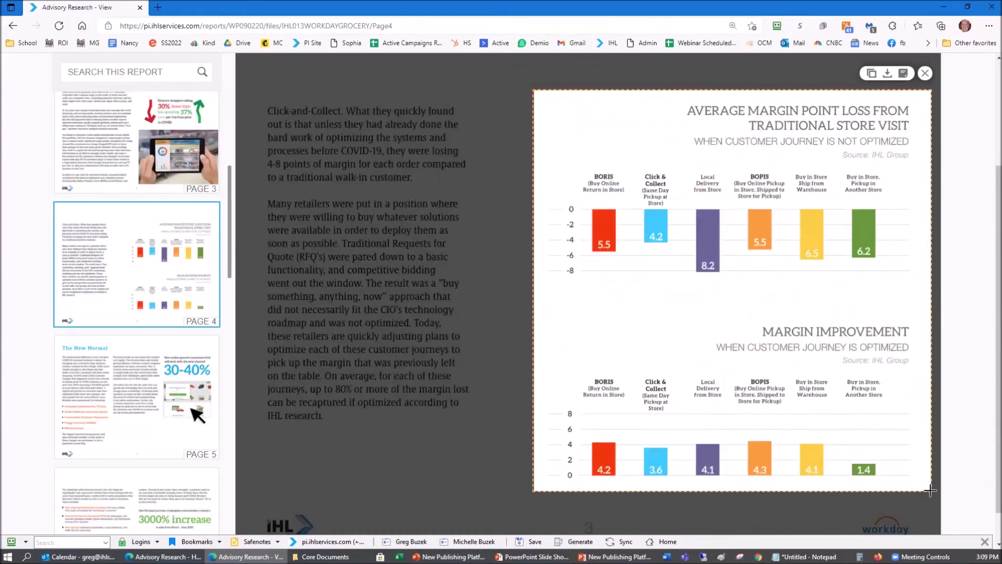
click(873, 75)
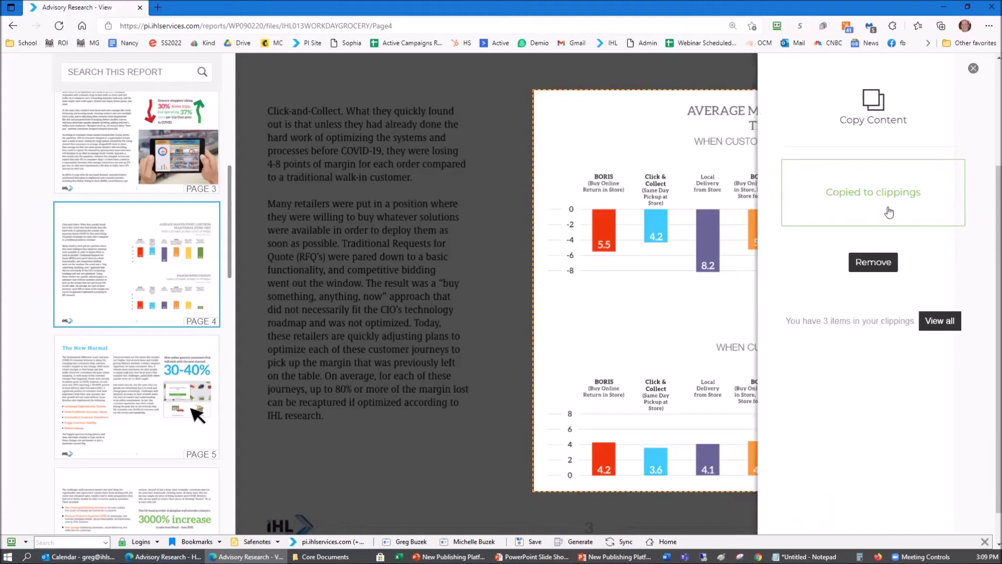
click(937, 323)
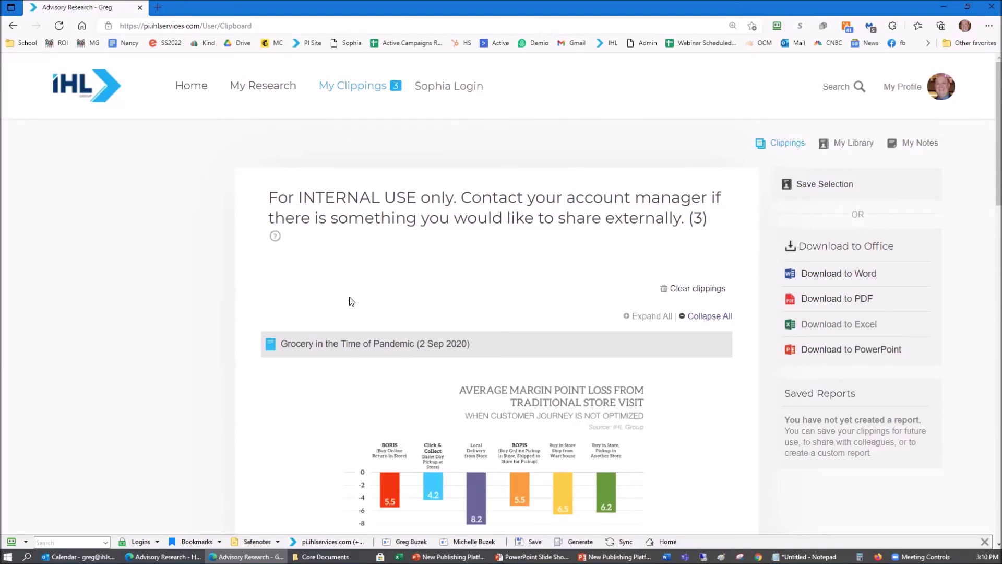
scroll(349, 297, down, 3)
Step: Look through the clippings, then go to the Sophia Retailers Database dashboard
scroll(349, 301, down, 3)
scroll(349, 301, up, 3)
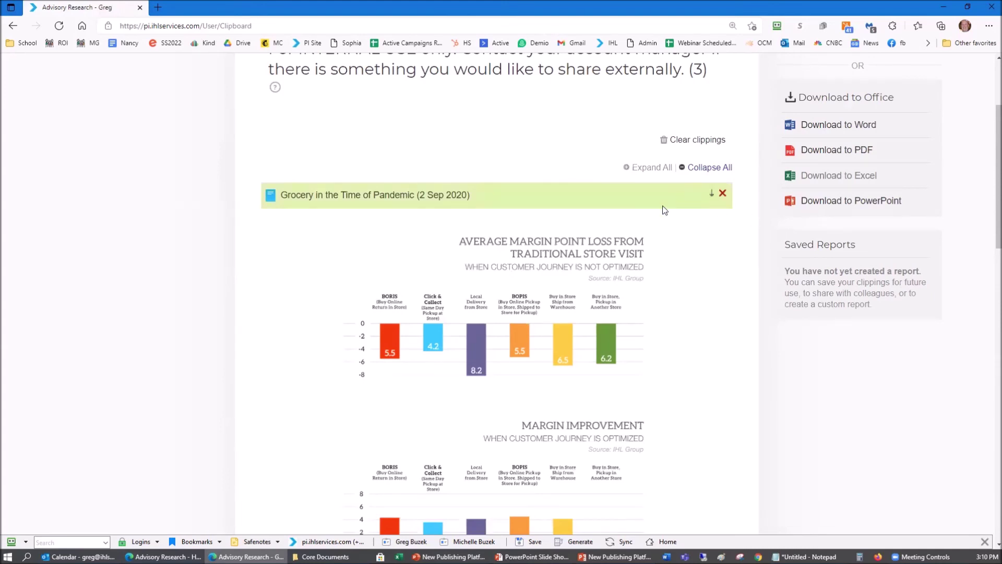
scroll(606, 229, up, 3)
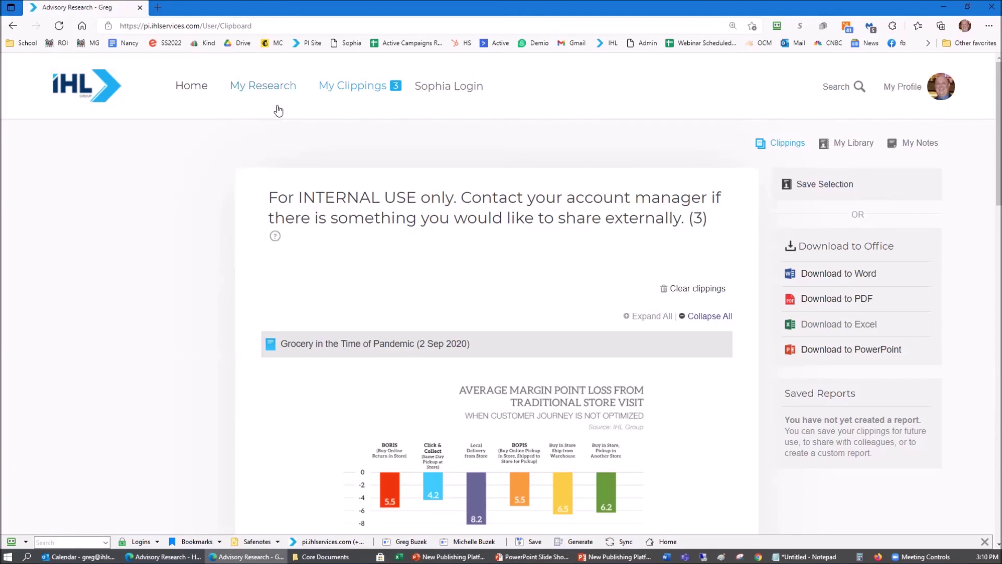
click(432, 86)
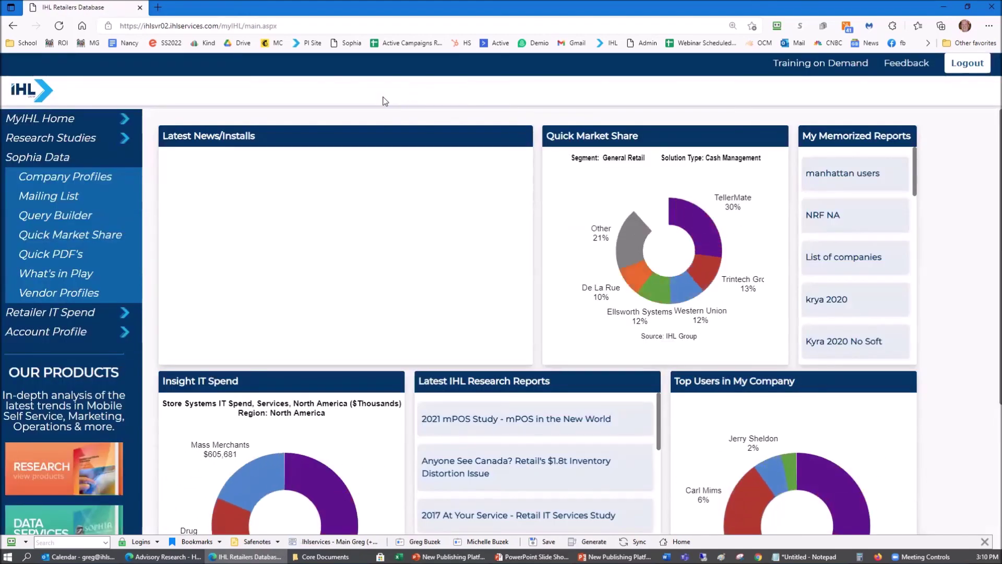